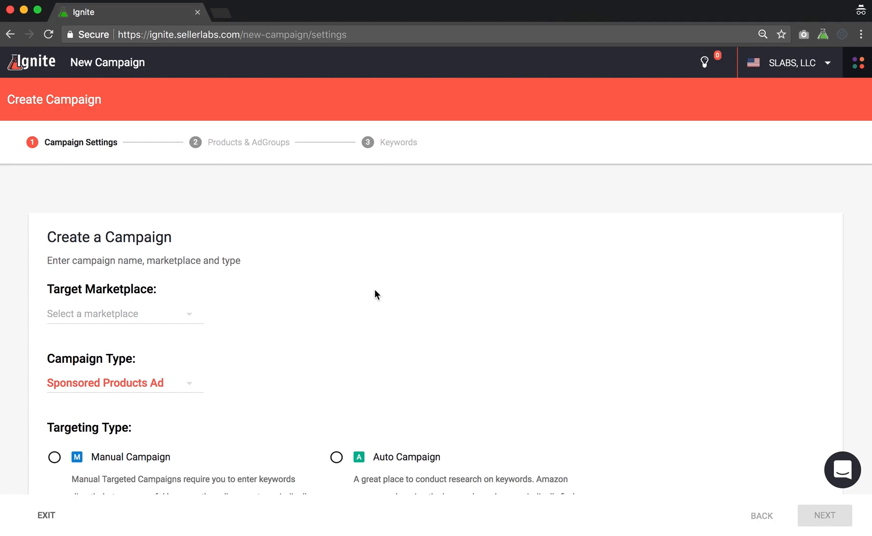
Set the campaign's target marketplace to Amazon.com - SLABS and its targeting type to Manual Campaign
{"action": "scroll", "coordinate": [372, 292], "scroll_direction": "down", "scroll_amount": 3}
{"action": "left_click", "coordinate": [191, 243]}
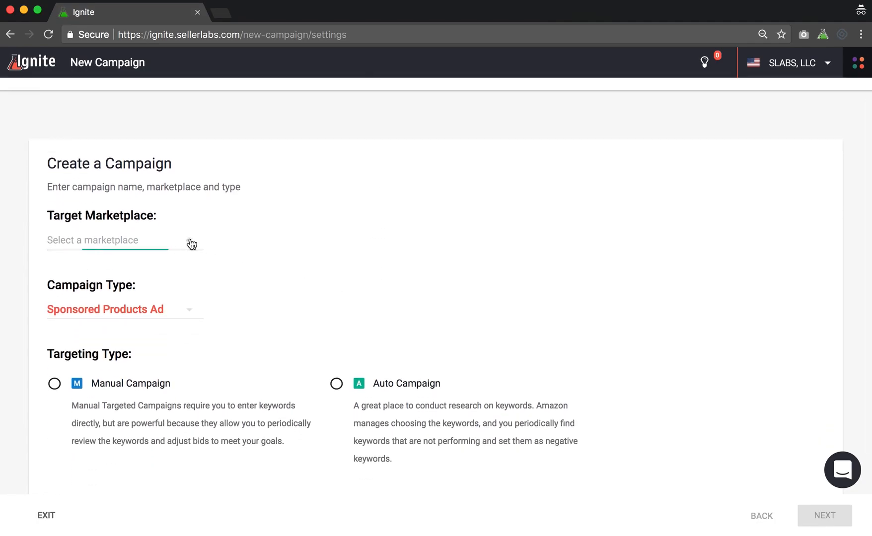
{"action": "left_click", "coordinate": [150, 249]}
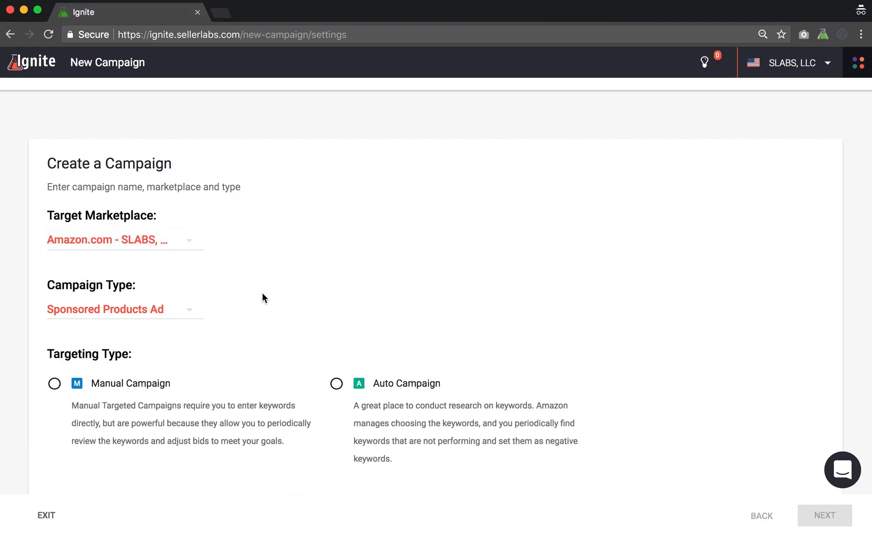
{"action": "scroll", "coordinate": [306, 309], "scroll_direction": "down", "scroll_amount": 5}
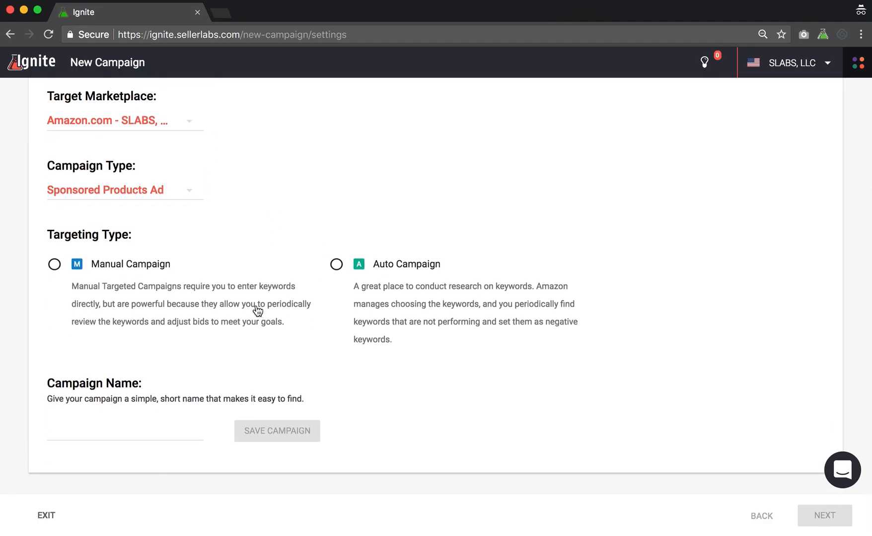
{"action": "left_click", "coordinate": [157, 271]}
Name the campaign "My New Campaign #10" and save it, confirming its creation in the paused state
{"action": "left_click", "coordinate": [143, 418]}
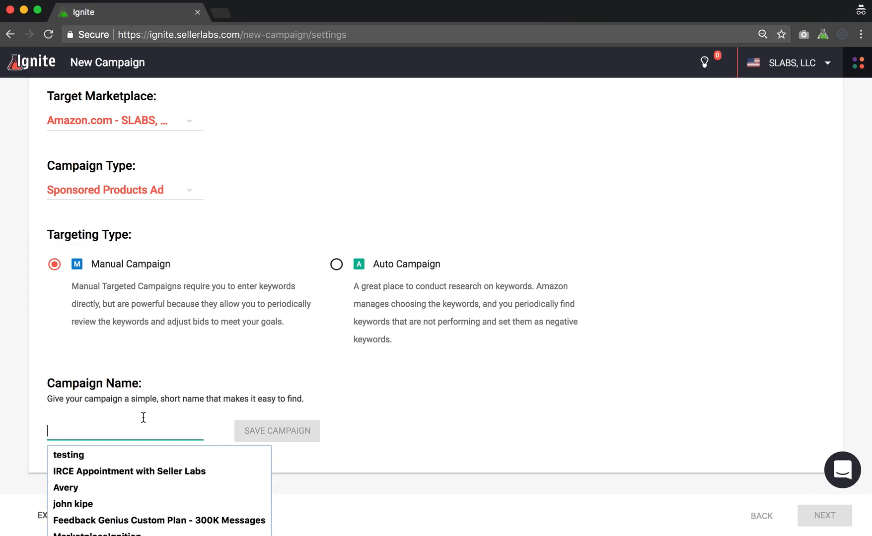
{"action": "type", "text": "My New Cmapa"}
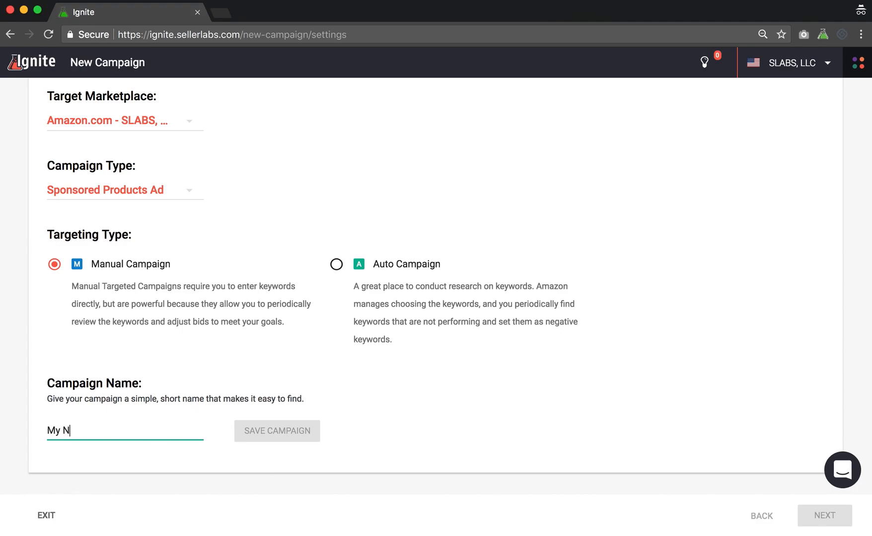
{"action": "key", "text": "BackSpace"}
{"action": "type", "text": "ampaign #10"}
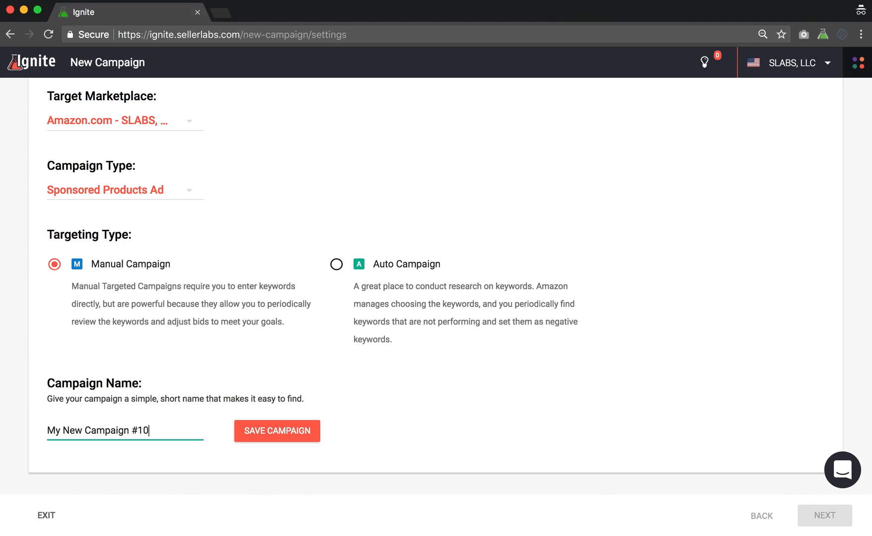
{"action": "key", "text": "super+a"}
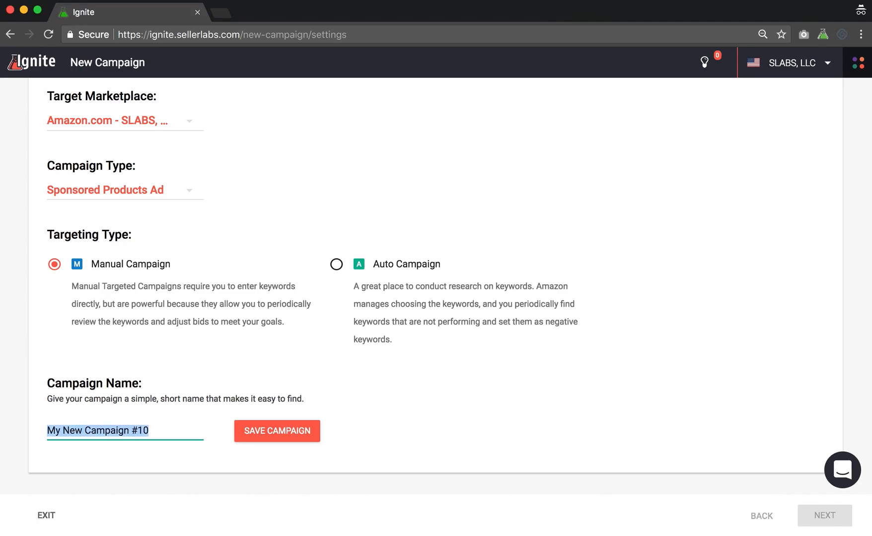
{"action": "left_click", "coordinate": [318, 437]}
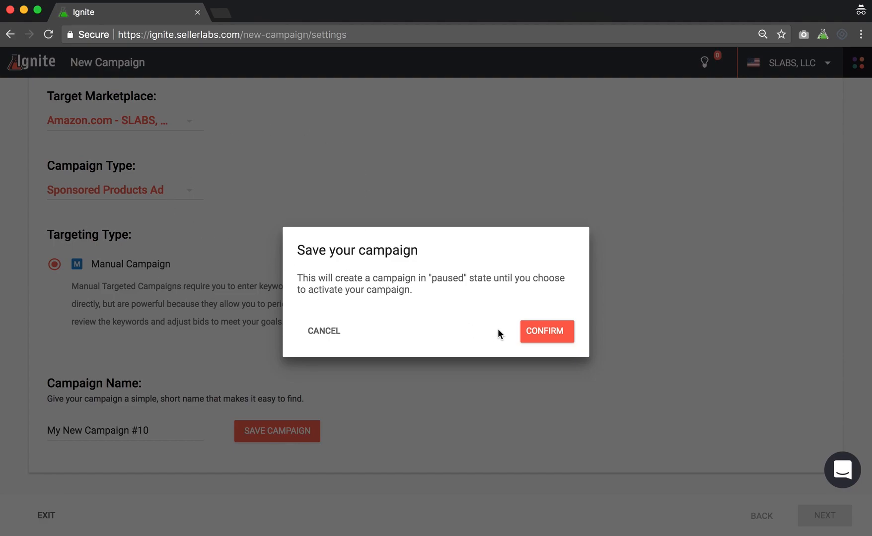
{"action": "left_click", "coordinate": [555, 332]}
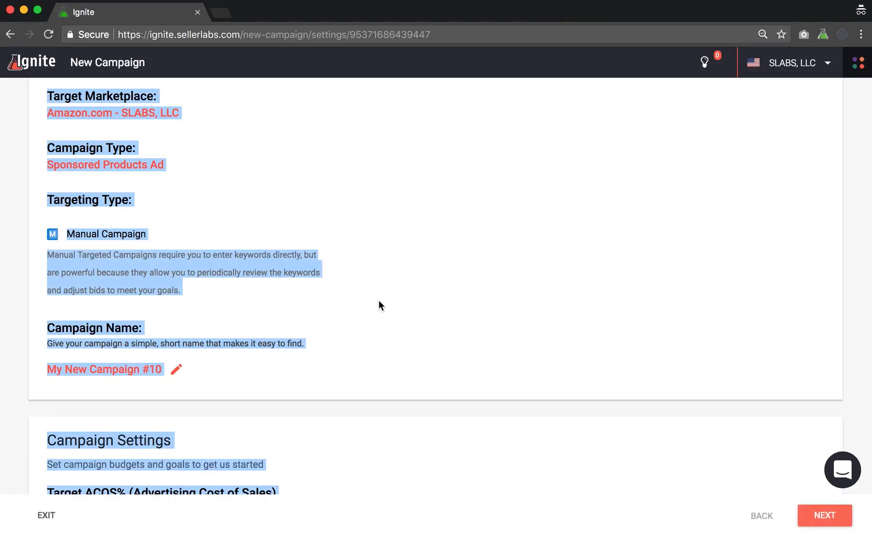
Set the campaign's target ACOS to 25% and save the value
{"action": "scroll", "coordinate": [393, 372], "scroll_direction": "down", "scroll_amount": 6}
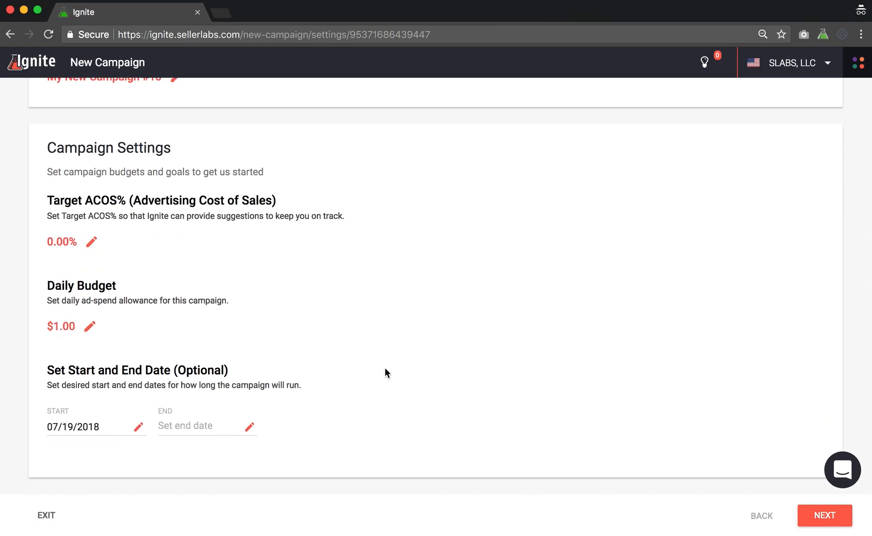
{"action": "left_click", "coordinate": [92, 243]}
{"action": "left_click_drag", "start_coordinate": [80, 247], "coordinate": [32, 243]}
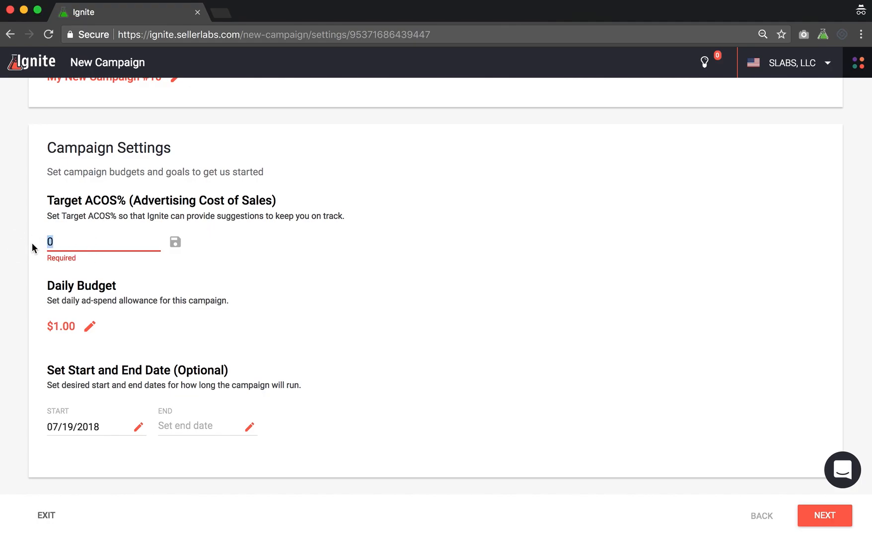
{"action": "type", "text": "25"}
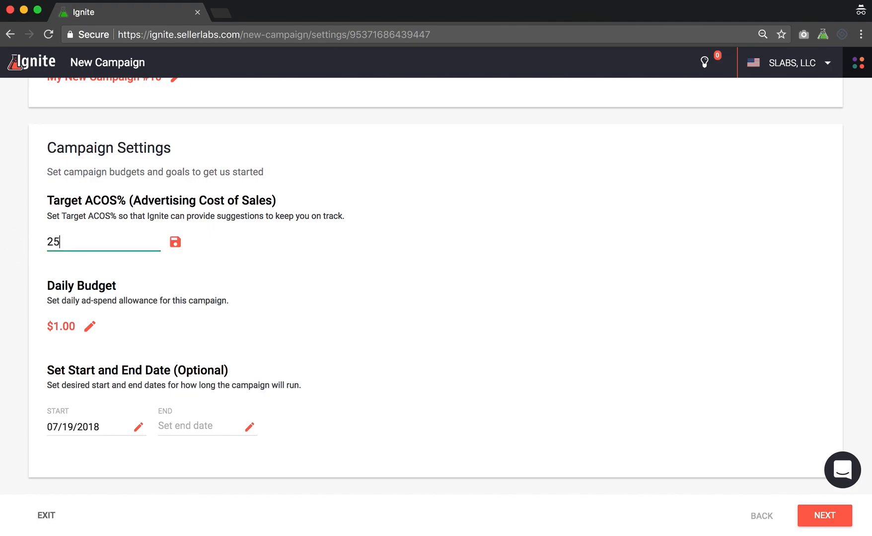
{"action": "left_click", "coordinate": [188, 252]}
Set the campaign's daily budget to $15 and save it
{"action": "left_click", "coordinate": [89, 326]}
{"action": "left_click_drag", "start_coordinate": [82, 327], "coordinate": [70, 326]}
{"action": "type", "text": "15"}
{"action": "left_click", "coordinate": [175, 328]}
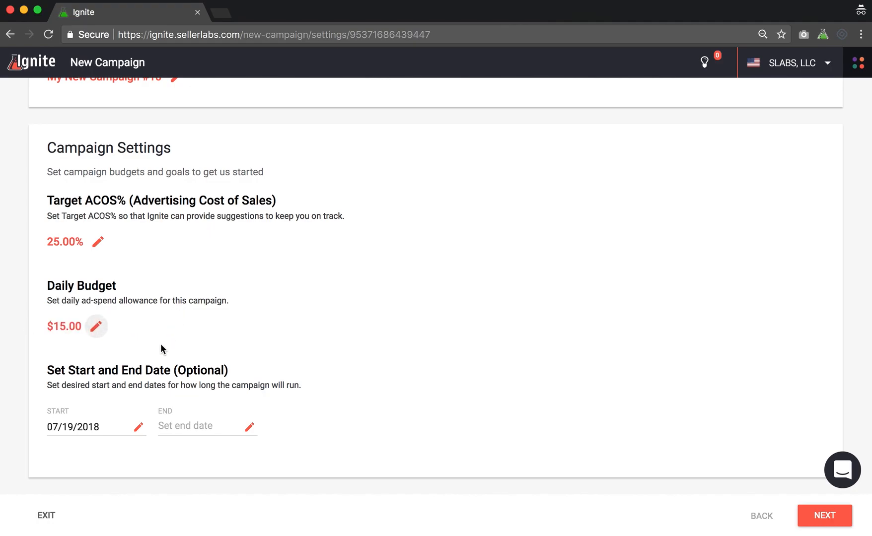
{"action": "scroll", "coordinate": [339, 385], "scroll_direction": "down", "scroll_amount": 1}
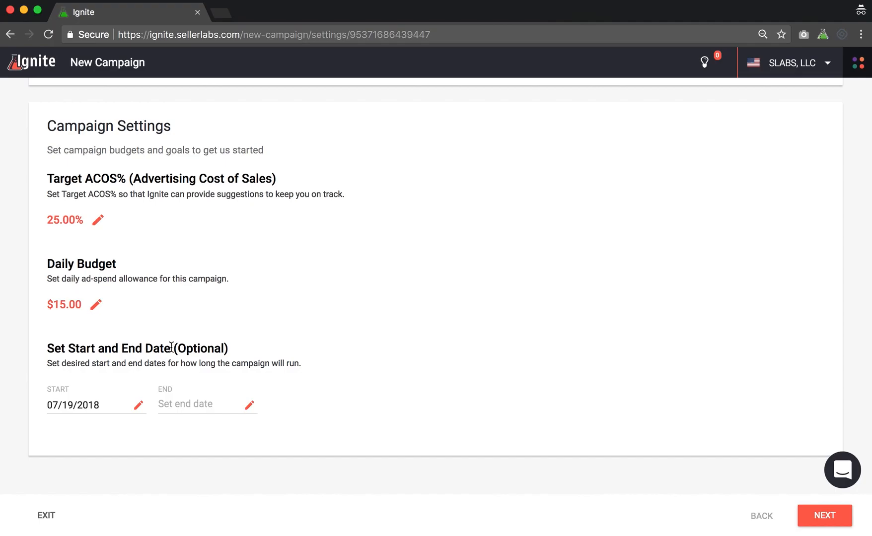
{"action": "left_click", "coordinate": [191, 412]}
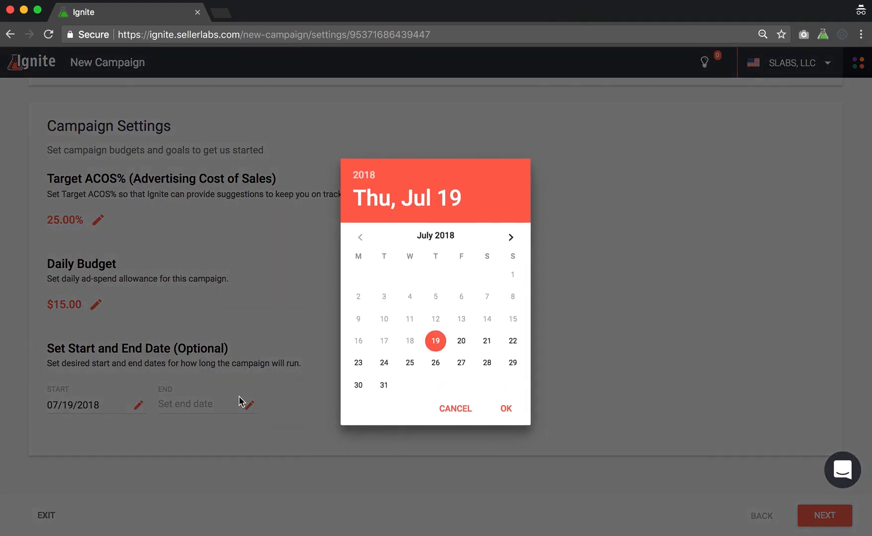
{"action": "left_click", "coordinate": [451, 410]}
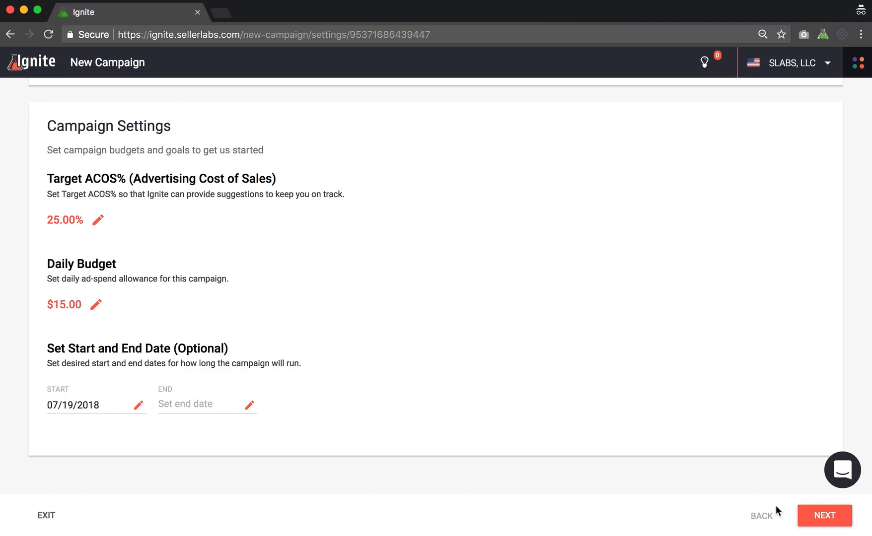
Proceed to Products & AdGroups and create an ad group containing the Aldo's Blend and bell's blend coffees
{"action": "left_click", "coordinate": [820, 515]}
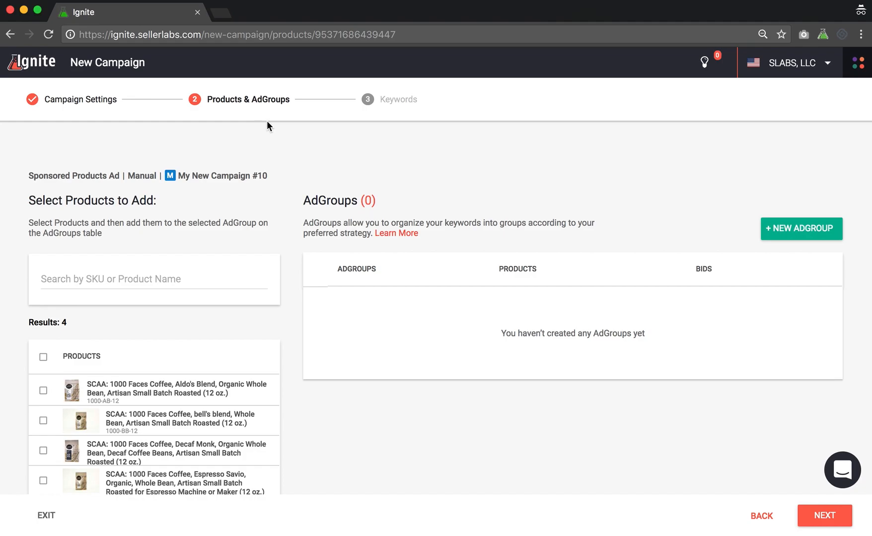
{"action": "scroll", "coordinate": [283, 280], "scroll_direction": "down", "scroll_amount": 2}
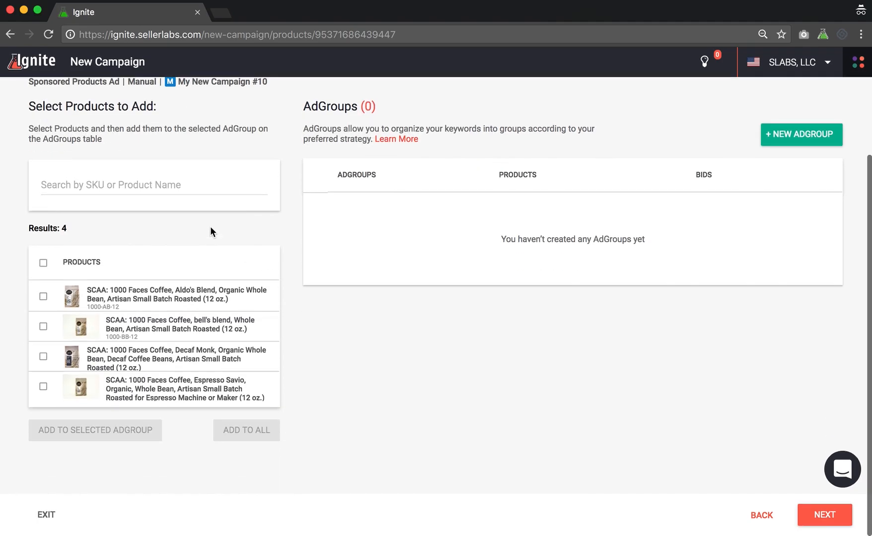
{"action": "scroll", "coordinate": [268, 221], "scroll_direction": "up", "scroll_amount": 1}
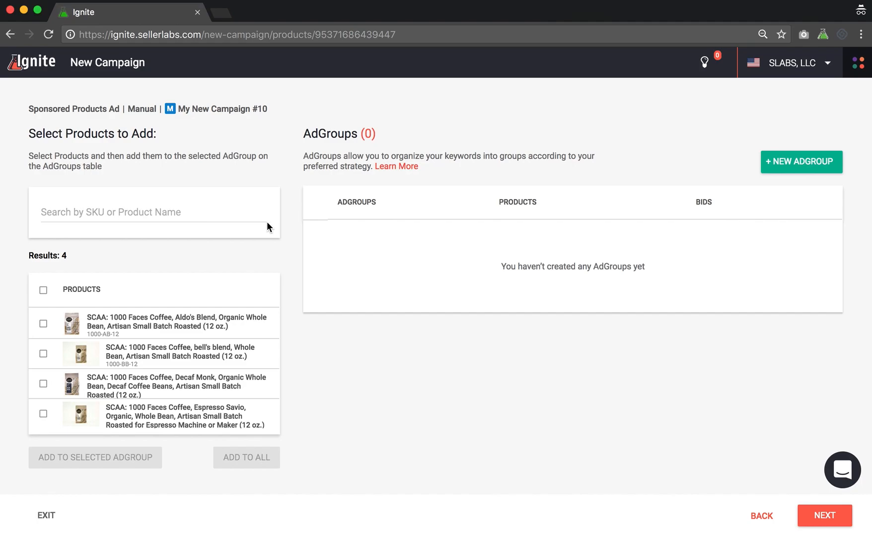
{"action": "left_click", "coordinate": [43, 324]}
{"action": "left_click", "coordinate": [43, 356]}
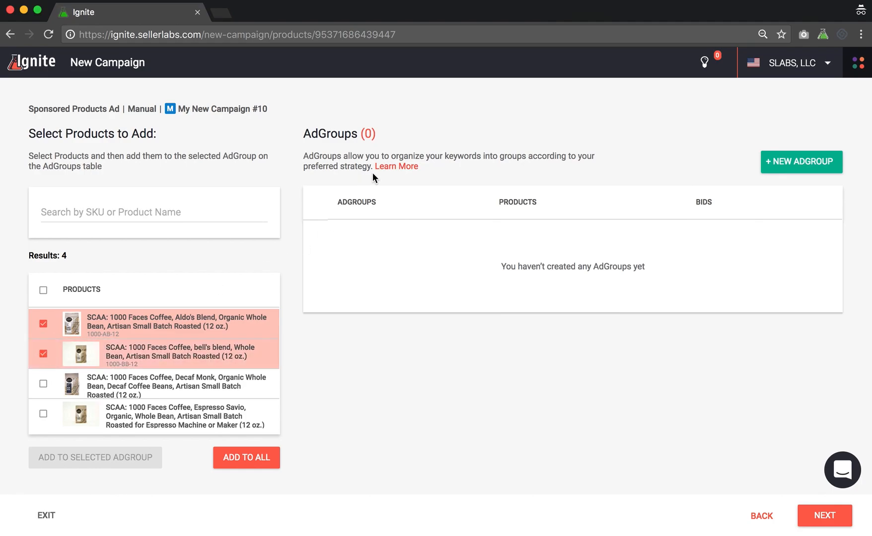
{"action": "double_click", "coordinate": [370, 133]}
{"action": "left_click", "coordinate": [421, 134]}
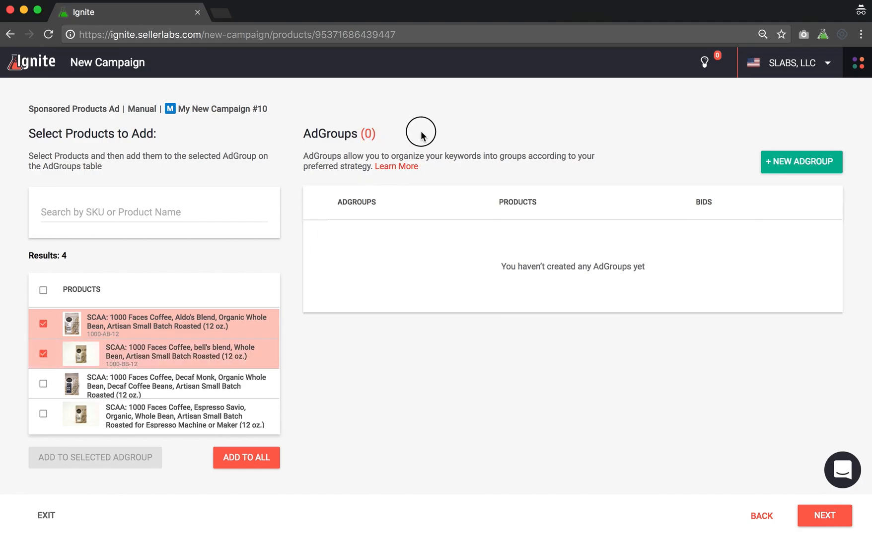
{"action": "left_click", "coordinate": [795, 163]}
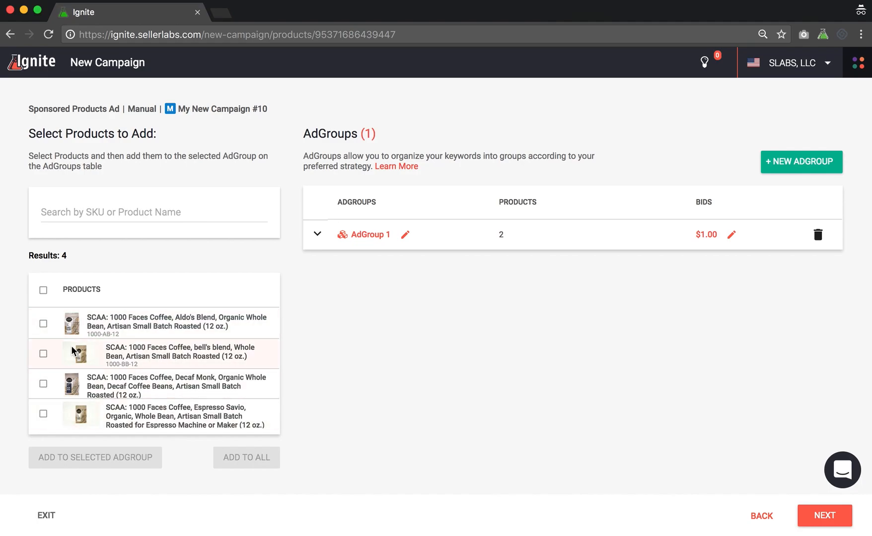
Expand the new ad group and rename it "Name Here"
{"action": "left_click", "coordinate": [326, 242]}
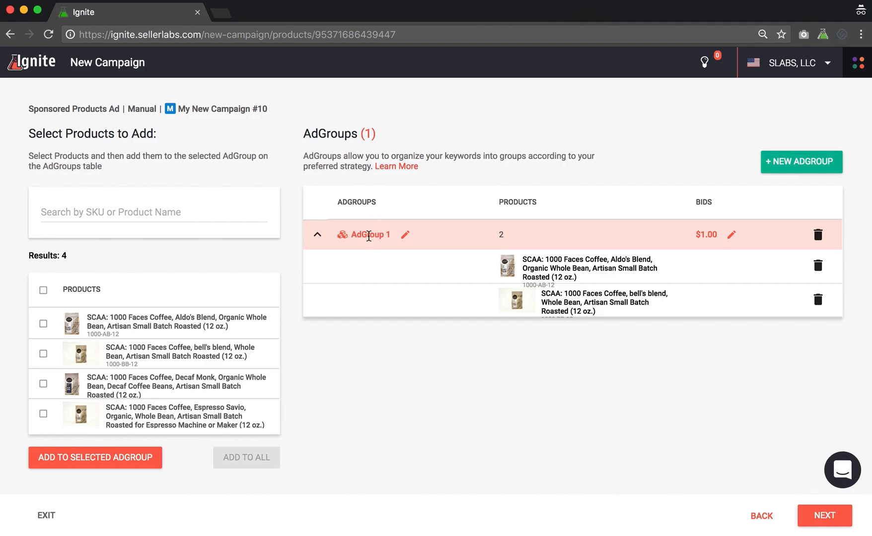
{"action": "left_click", "coordinate": [405, 235]}
{"action": "left_click", "coordinate": [347, 234]}
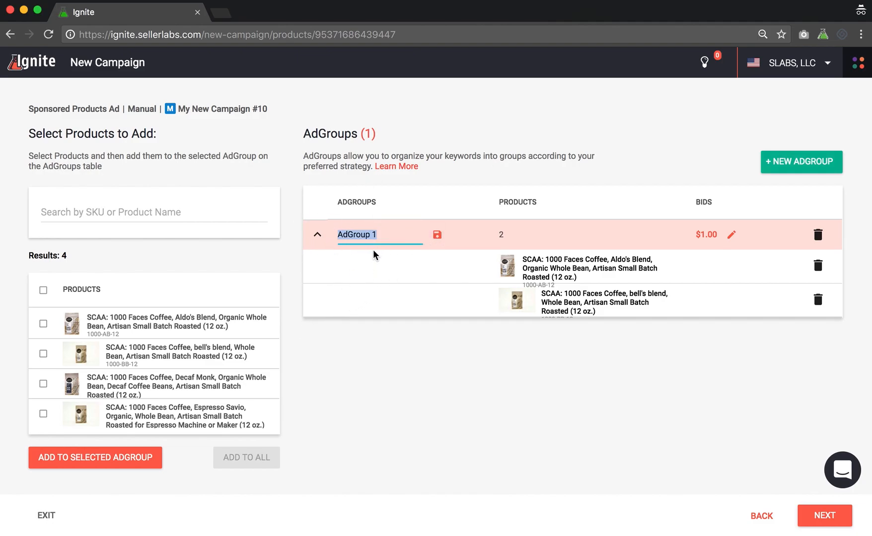
{"action": "type", "text": "Name HJere"}
{"action": "left_click", "coordinate": [437, 235]}
{"action": "left_click", "coordinate": [524, 355]}
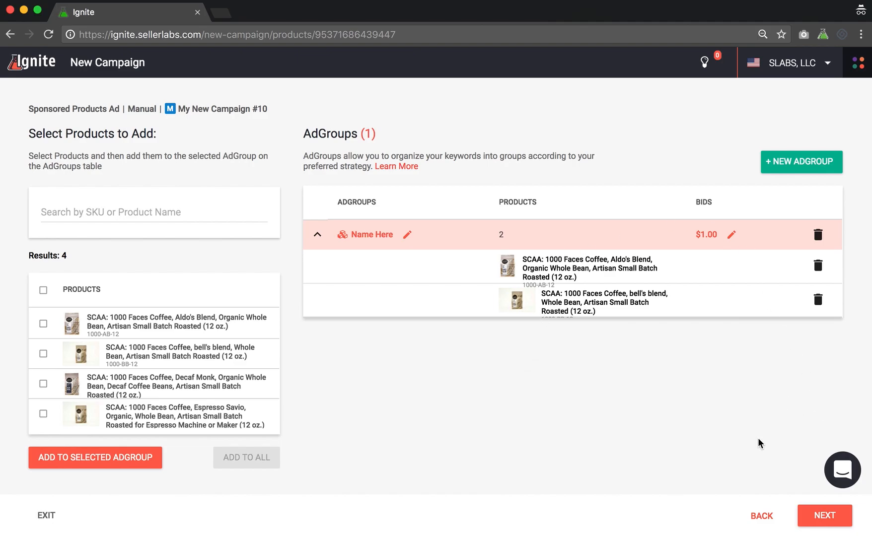
Add the suggested keywords "coffee small batch roasted" and "1000 faces coffee" to the Name Here ad group and finish the campaign
{"action": "left_click", "coordinate": [825, 516]}
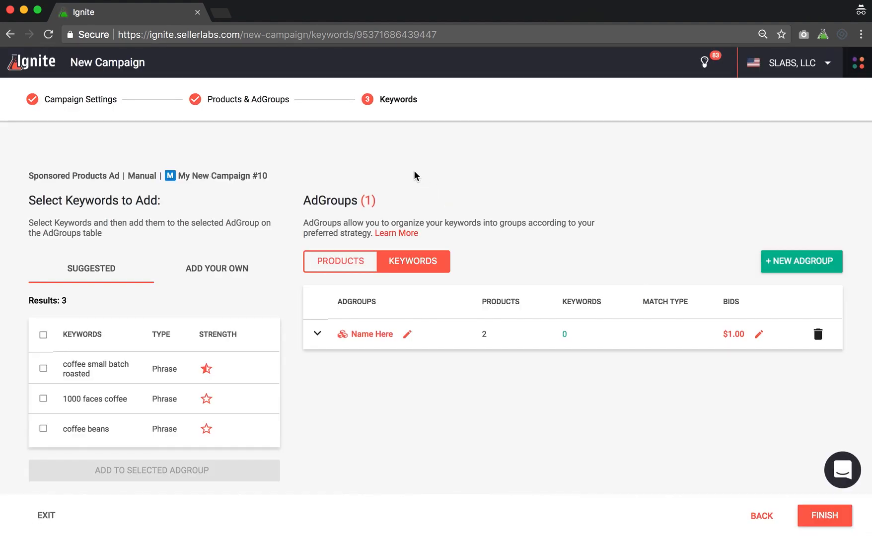
{"action": "scroll", "coordinate": [356, 366], "scroll_direction": "down", "scroll_amount": 1}
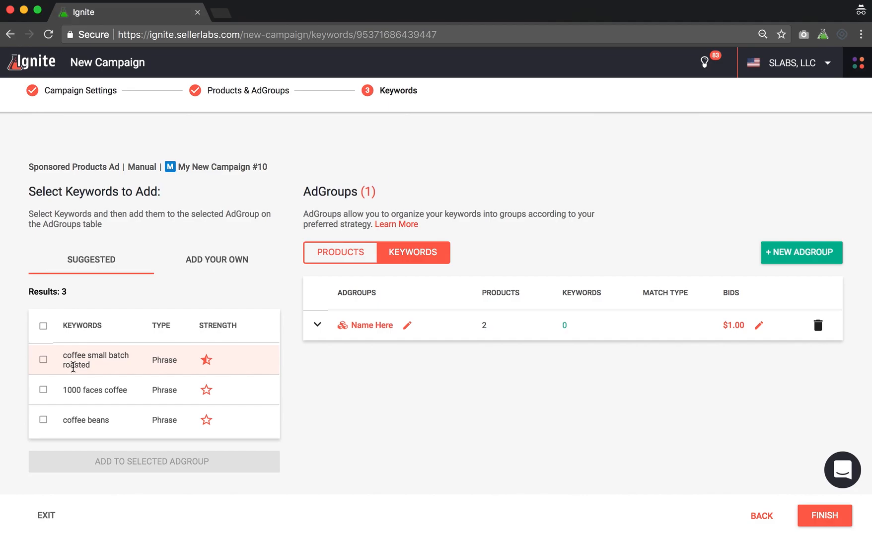
{"action": "left_click", "coordinate": [231, 270]}
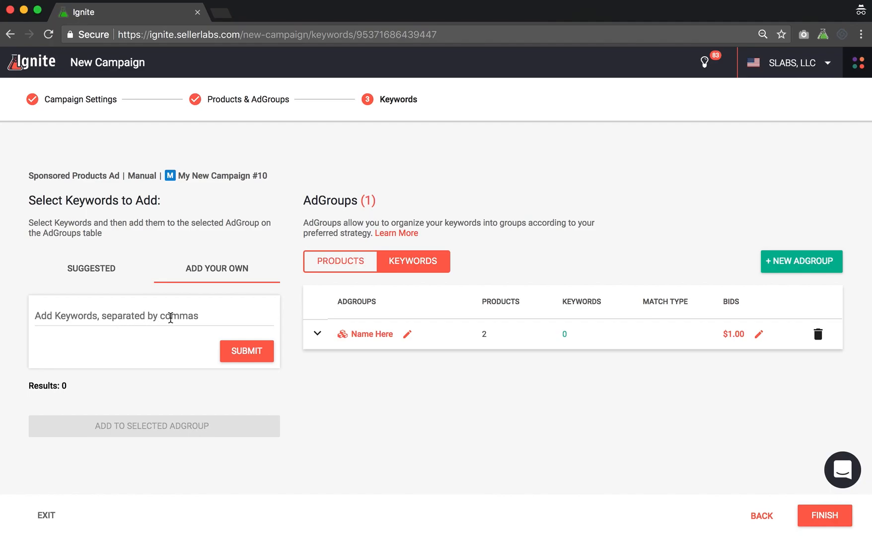
{"action": "left_click", "coordinate": [92, 274]}
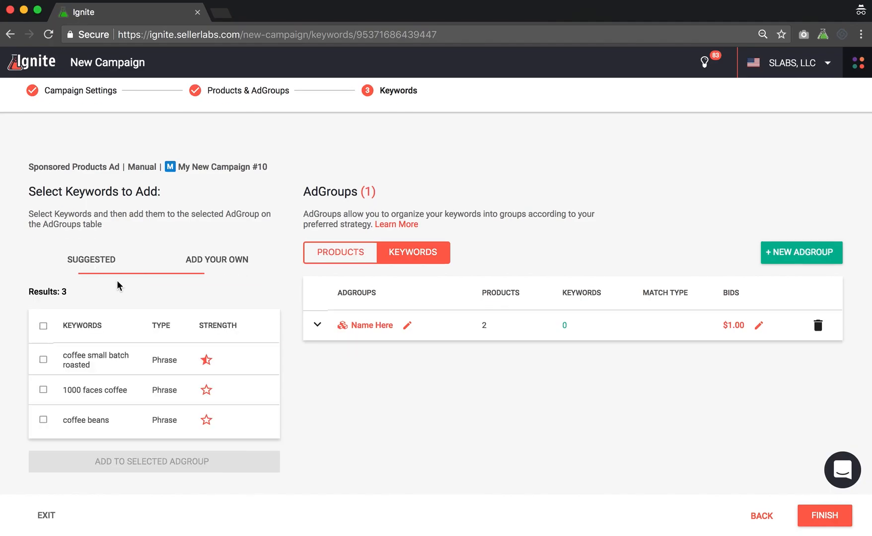
{"action": "left_click", "coordinate": [43, 359]}
{"action": "left_click", "coordinate": [43, 390]}
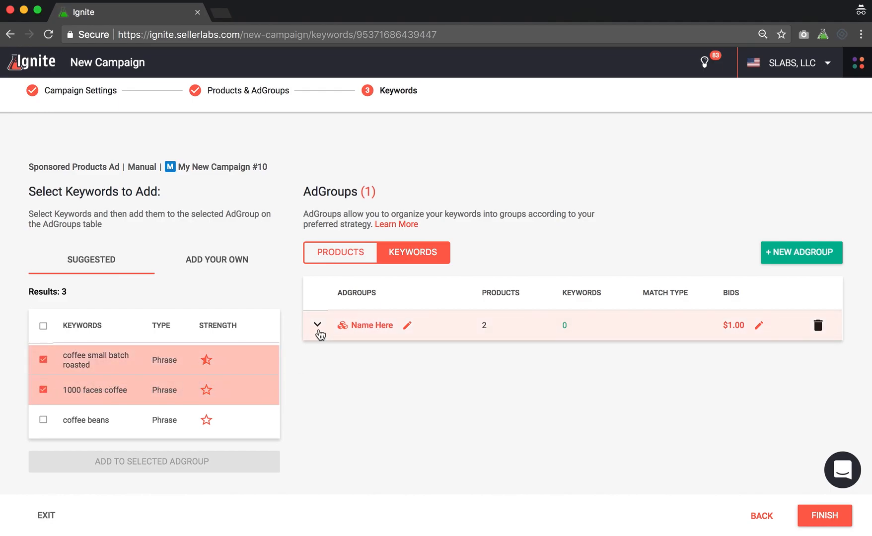
{"action": "left_click", "coordinate": [318, 329]}
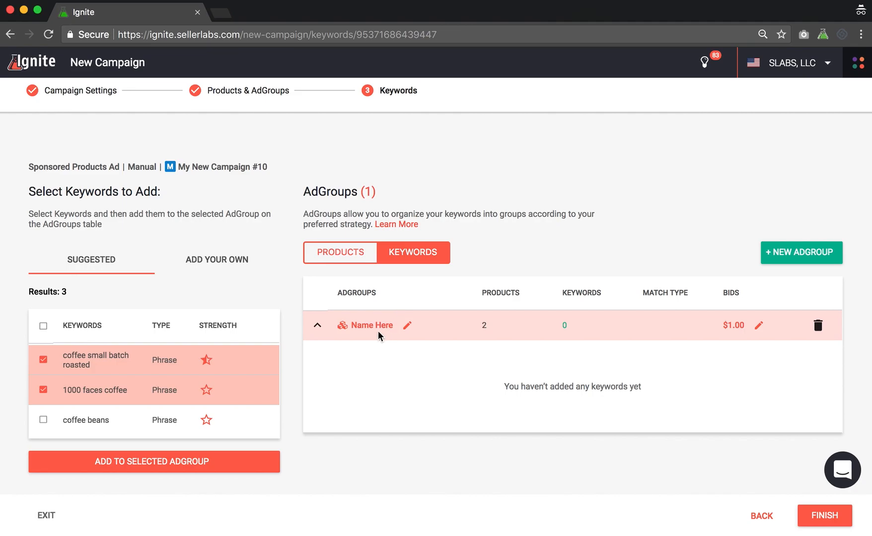
{"action": "left_click", "coordinate": [198, 469]}
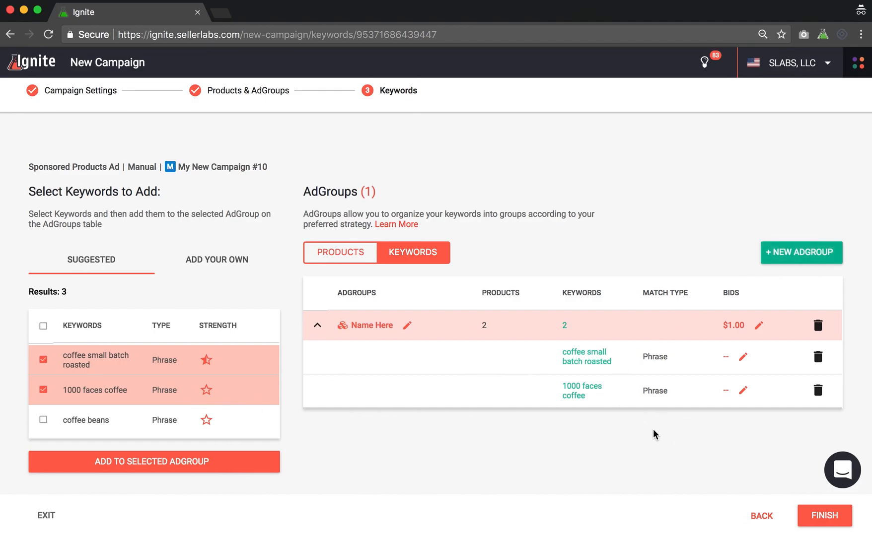
{"action": "left_click", "coordinate": [834, 516]}
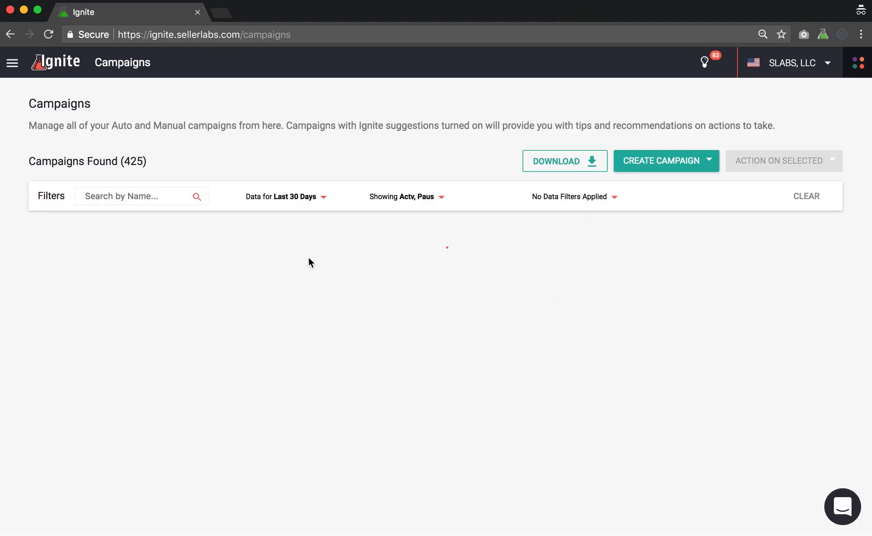
Filter the campaigns by the name "A New Sample Campaign" and view the first campaign's status options
{"action": "left_click", "coordinate": [136, 197]}
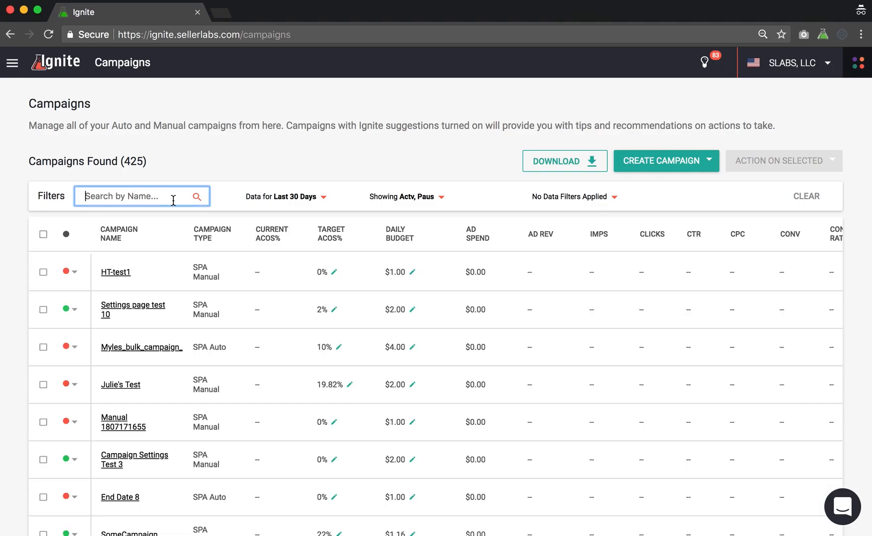
{"action": "type", "text": "A New Sample Campaign"}
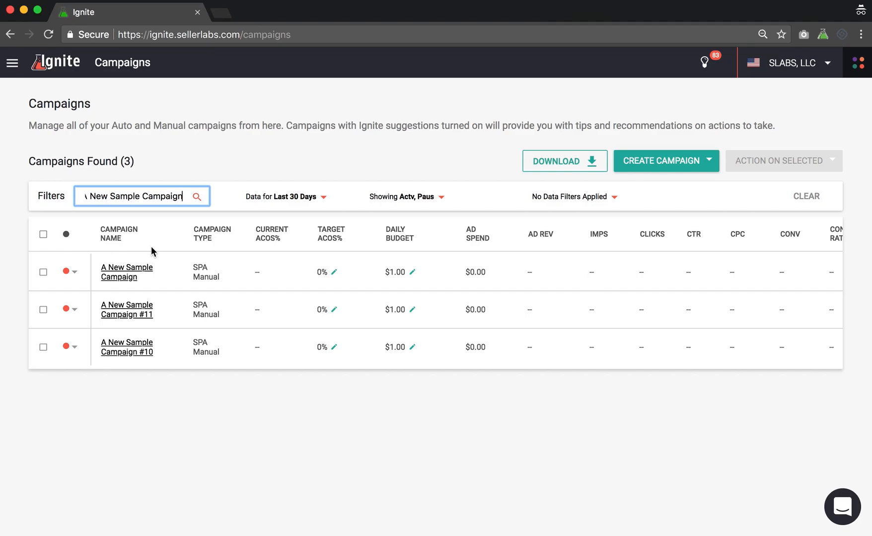
{"action": "left_click", "coordinate": [70, 273]}
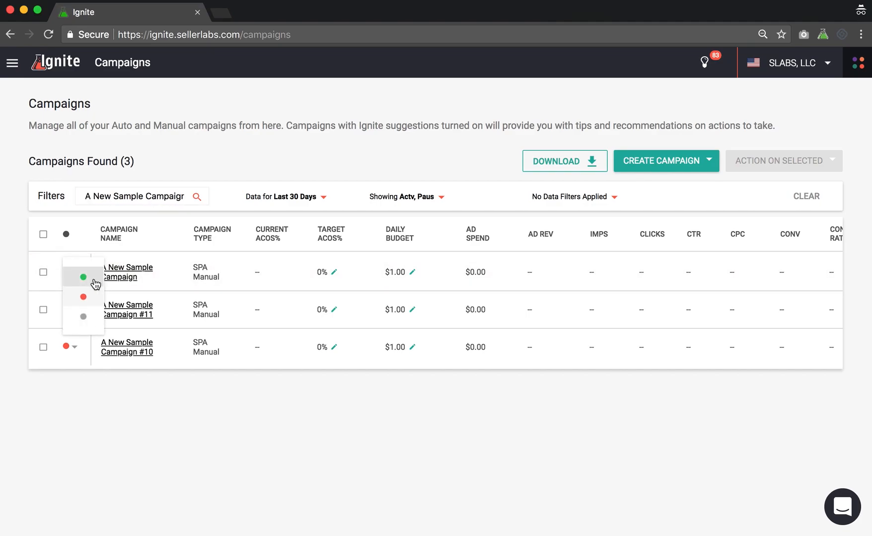
{"action": "left_click", "coordinate": [42, 275]}
Select the three A New Sample Campaign entries and review the bulk actions available for them
{"action": "left_click", "coordinate": [44, 272]}
{"action": "left_click", "coordinate": [43, 310]}
{"action": "left_click", "coordinate": [43, 349]}
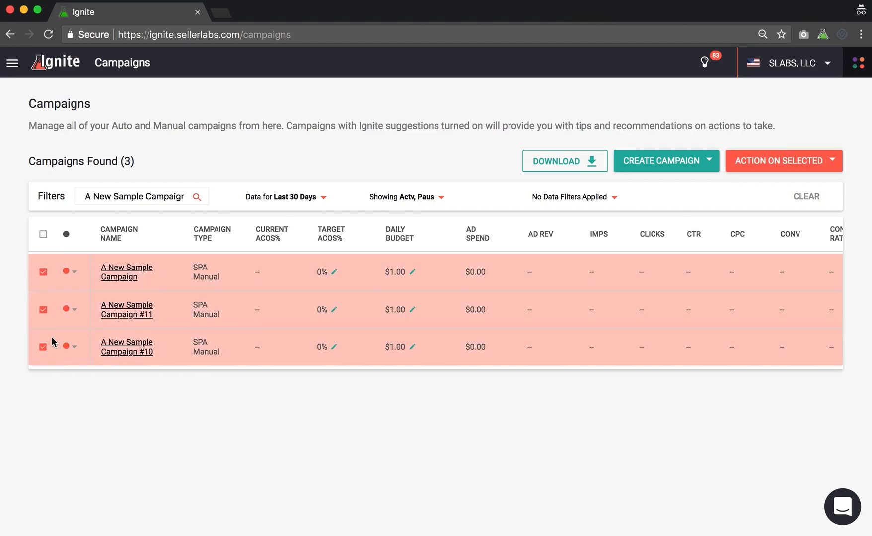
{"action": "left_click", "coordinate": [820, 166]}
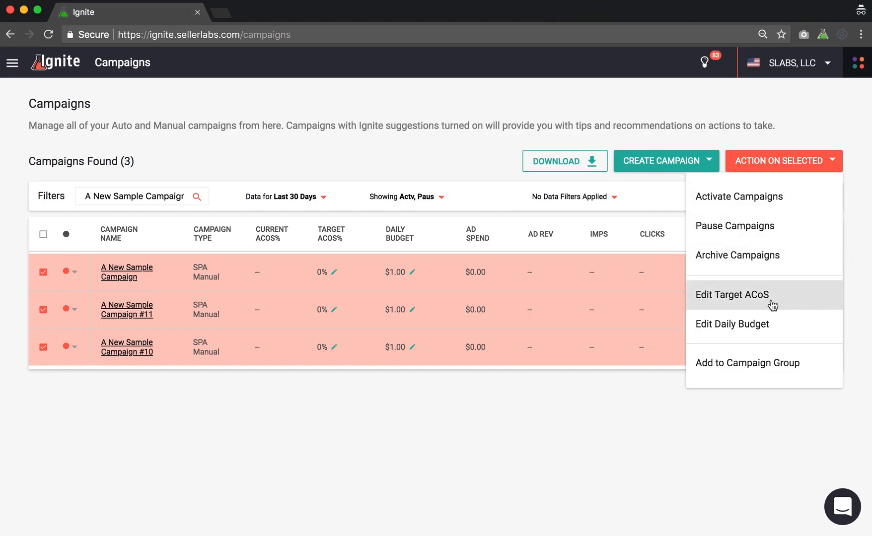
{"action": "left_click", "coordinate": [457, 408]}
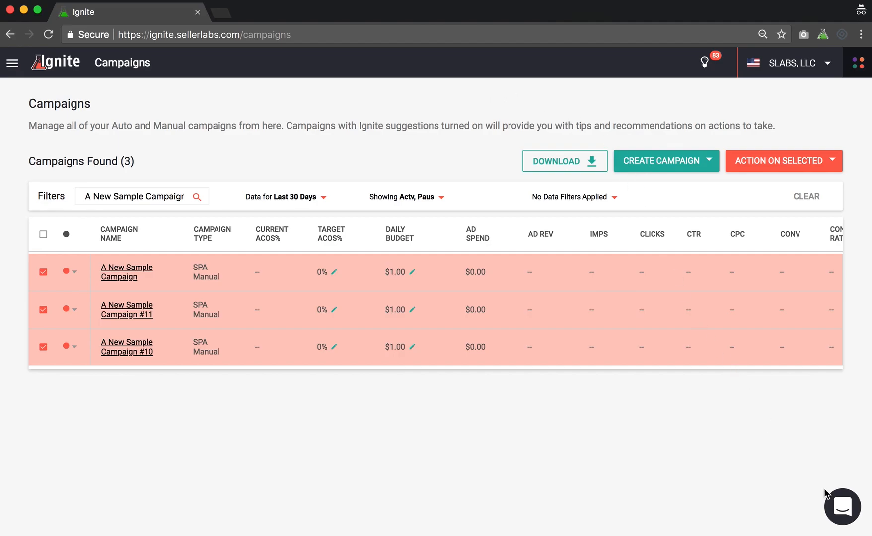
Open the support chat
{"action": "left_click", "coordinate": [850, 517]}
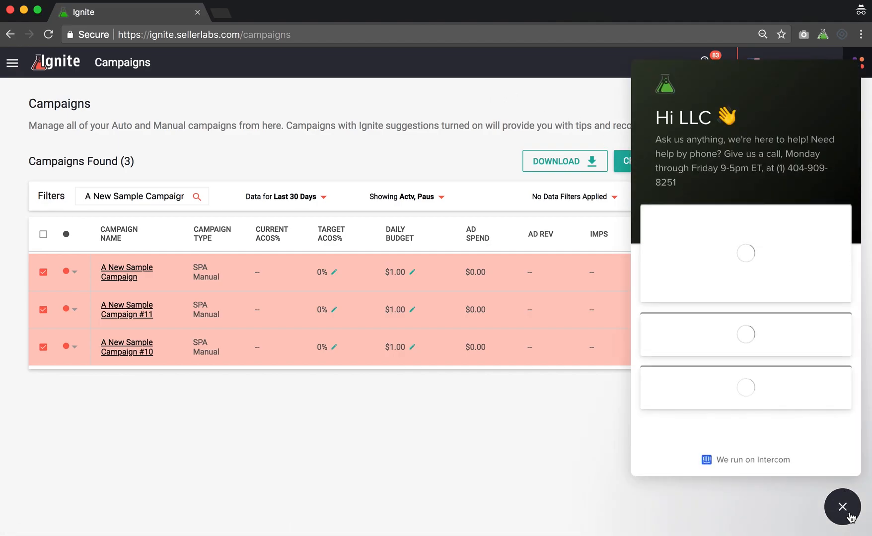